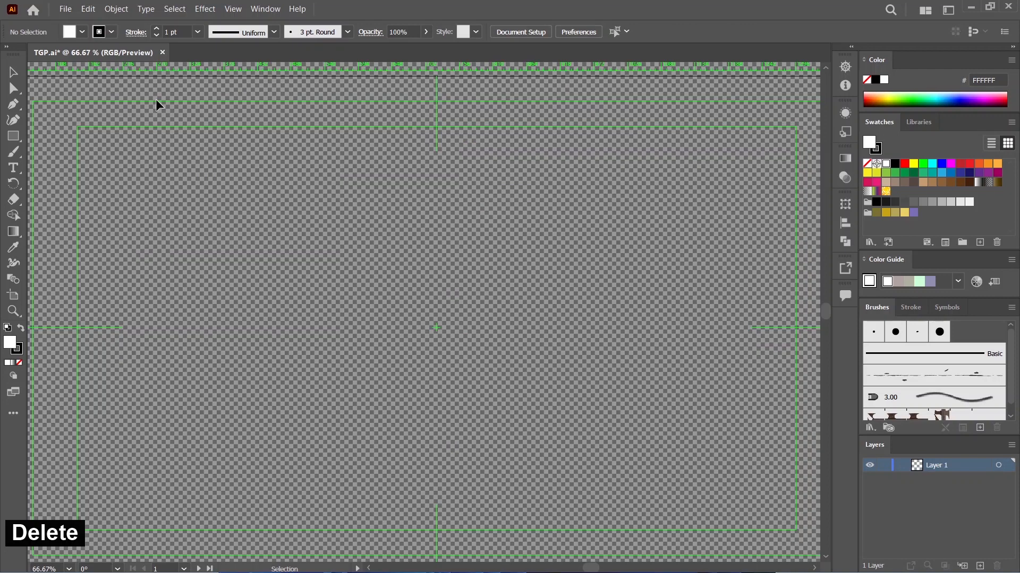
# Step: Save the current document TGP.ai
pyautogui.hotkey('ctrl', 's')
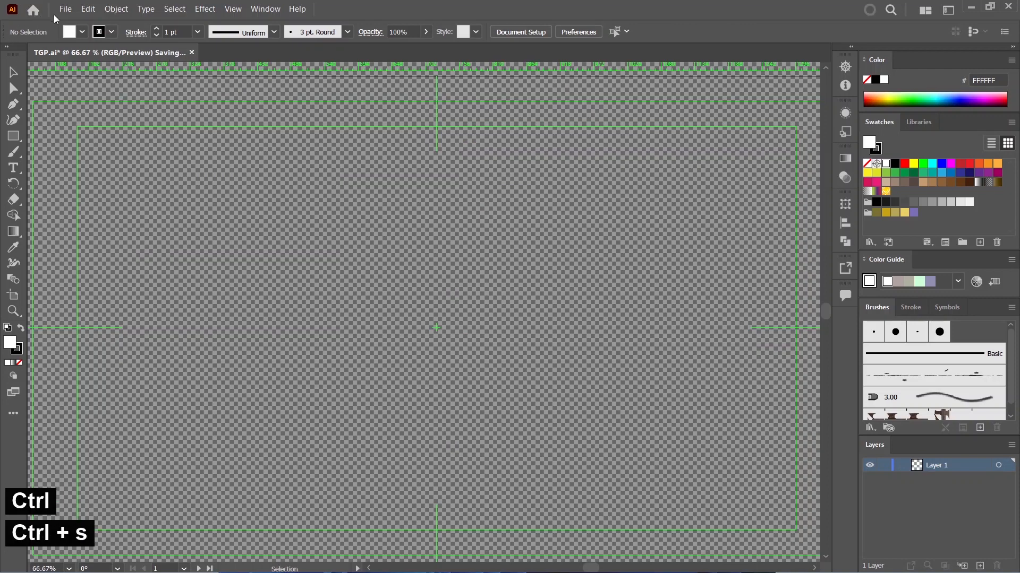
pyautogui.click(64, 9)
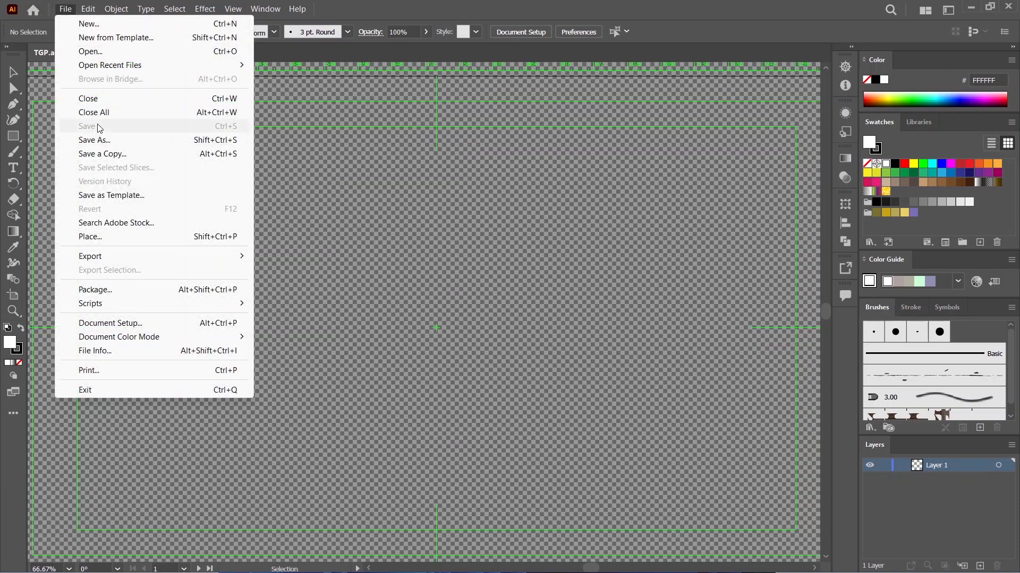
pyautogui.click(388, 139)
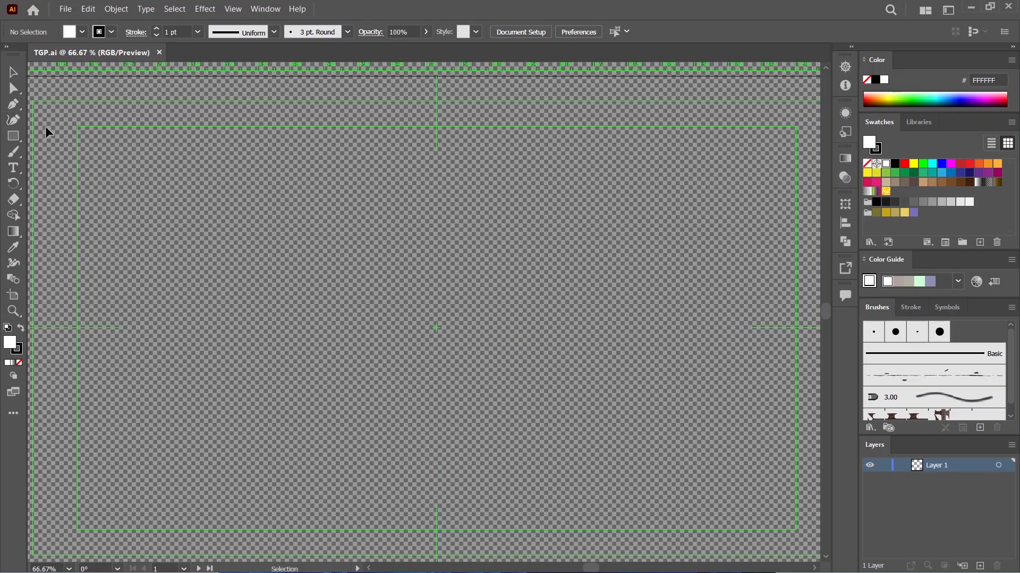
# Step: Draw a closed, rounded white blob with the Pen tool in the artboard's upper-left area, using curved anchor points
pyautogui.click(18, 108)
pyautogui.click(275, 288)
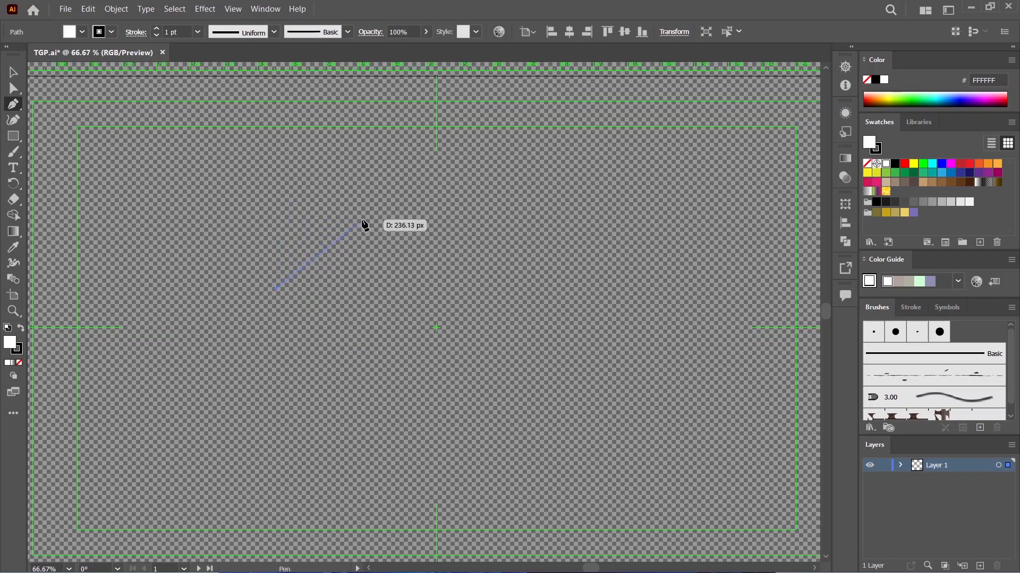
pyautogui.hotkey('ctrl', 'z')
pyautogui.moveTo(446, 240); pyautogui.dragTo(447, 242)
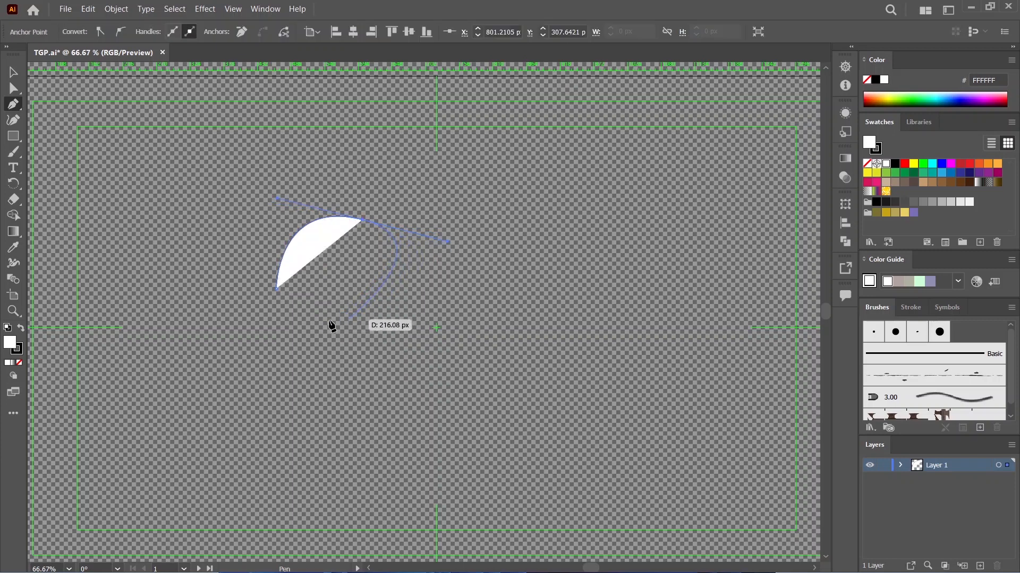
pyautogui.moveTo(330, 318); pyautogui.dragTo(286, 298)
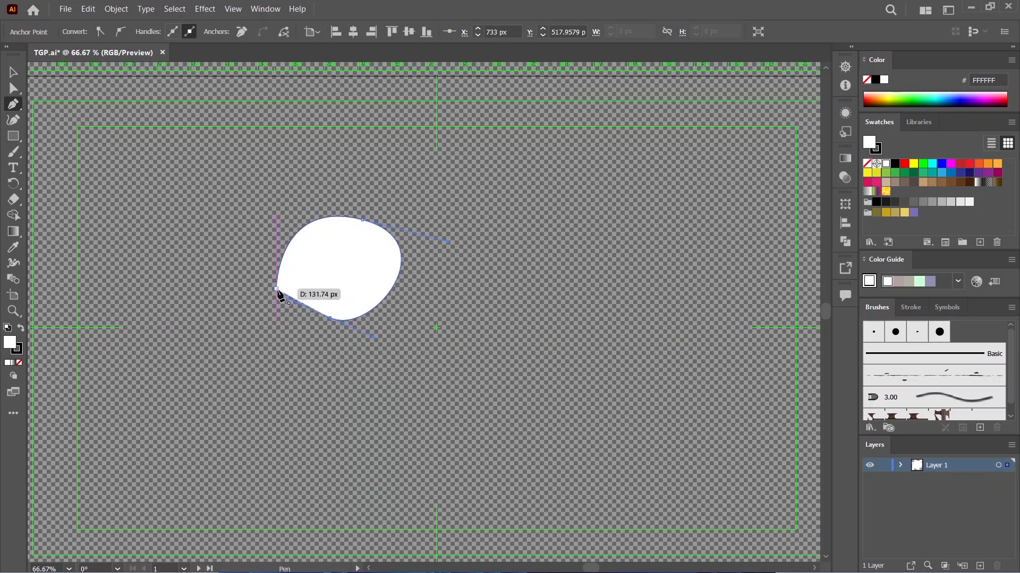
pyautogui.moveTo(276, 290); pyautogui.dragTo(262, 266)
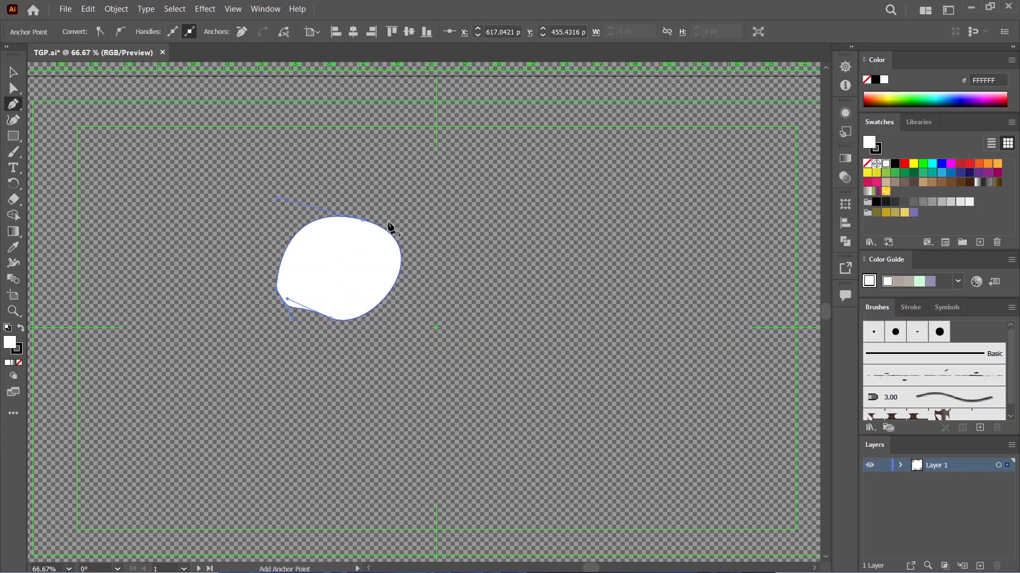
# Step: Reshape the blob by moving its lower and upper anchor points with Direct Selection, and move it to the artboard's upper-right area
pyautogui.click(13, 89)
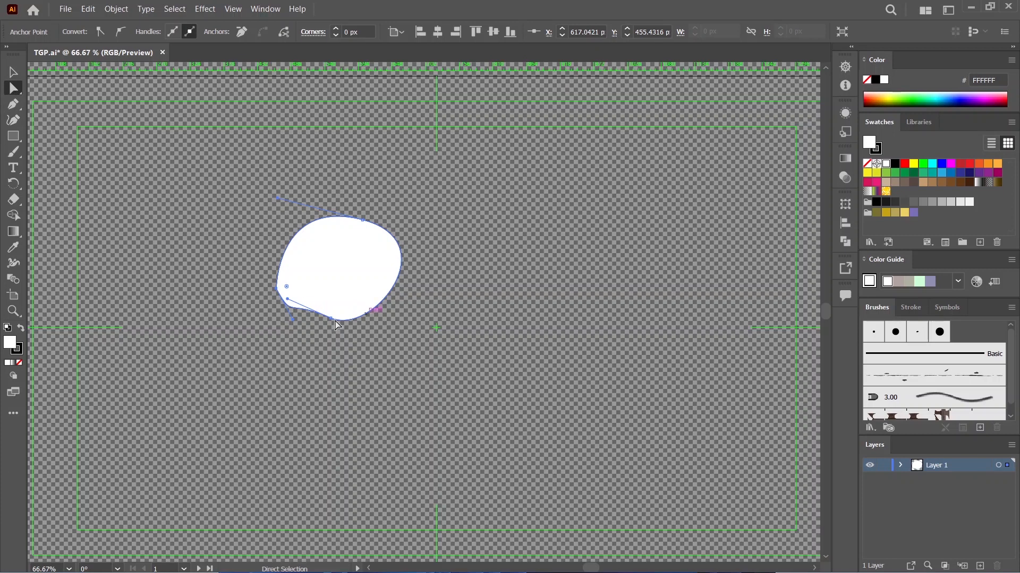
pyautogui.moveTo(329, 320); pyautogui.dragTo(292, 329)
pyautogui.click(277, 290)
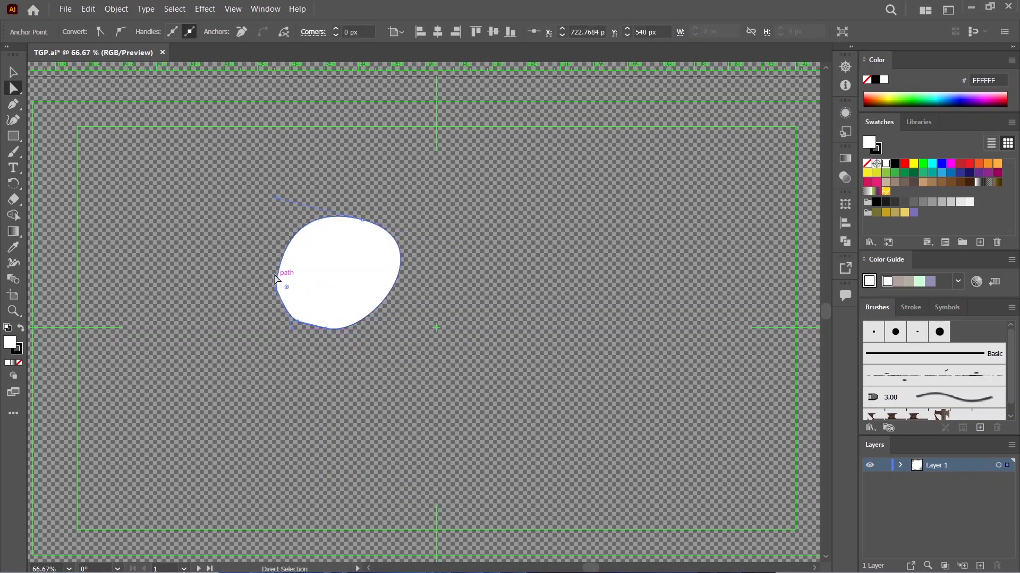
pyautogui.moveTo(362, 219); pyautogui.dragTo(347, 216)
pyautogui.click(415, 308)
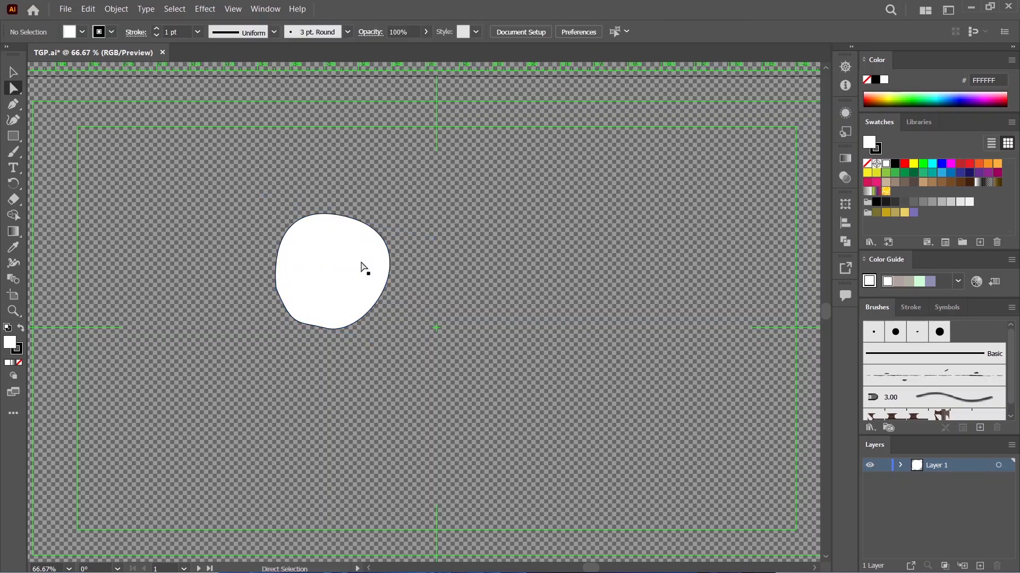
pyautogui.moveTo(360, 264); pyautogui.dragTo(599, 235)
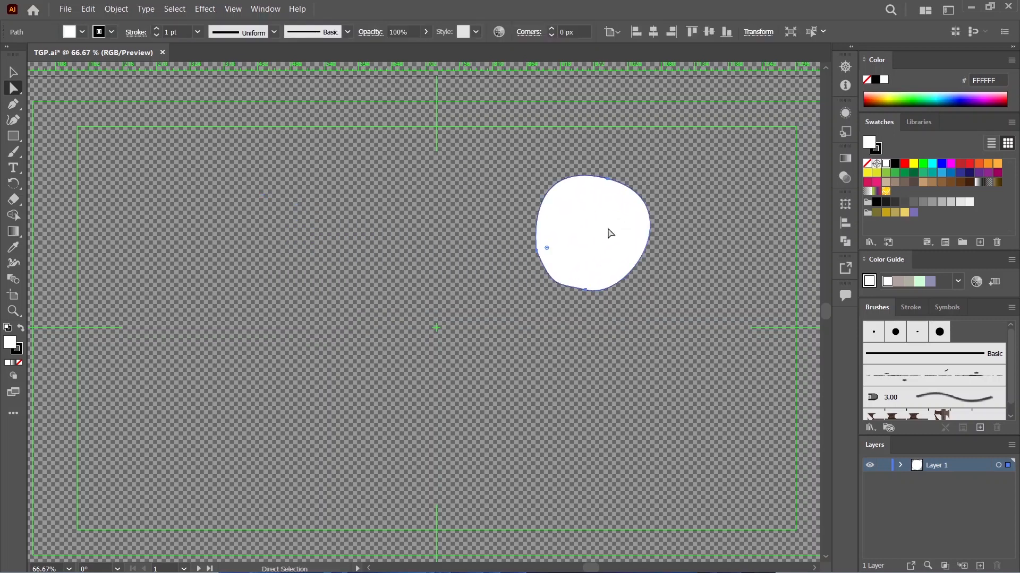
pyautogui.click(365, 242)
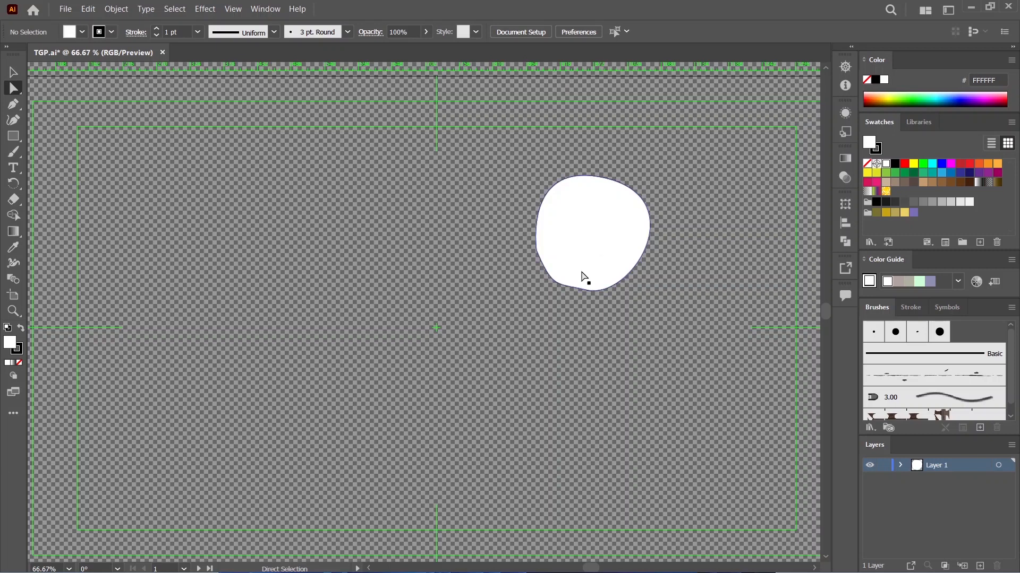
# Step: Draw a closed, roughly circular shape from four points with the Curvature tool, left of the blob
pyautogui.click(15, 122)
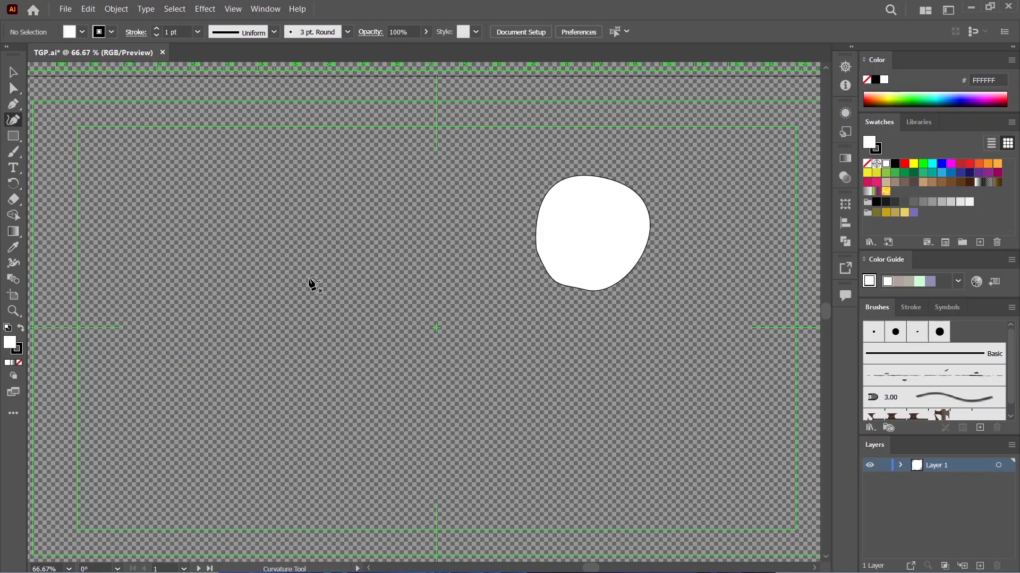
pyautogui.click(241, 267)
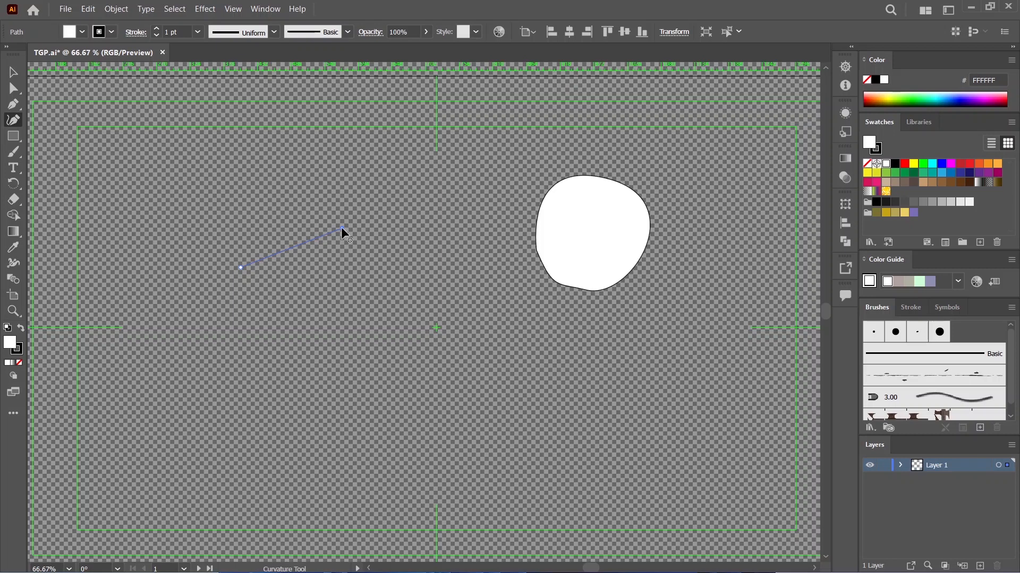
pyautogui.click(342, 228)
pyautogui.click(350, 343)
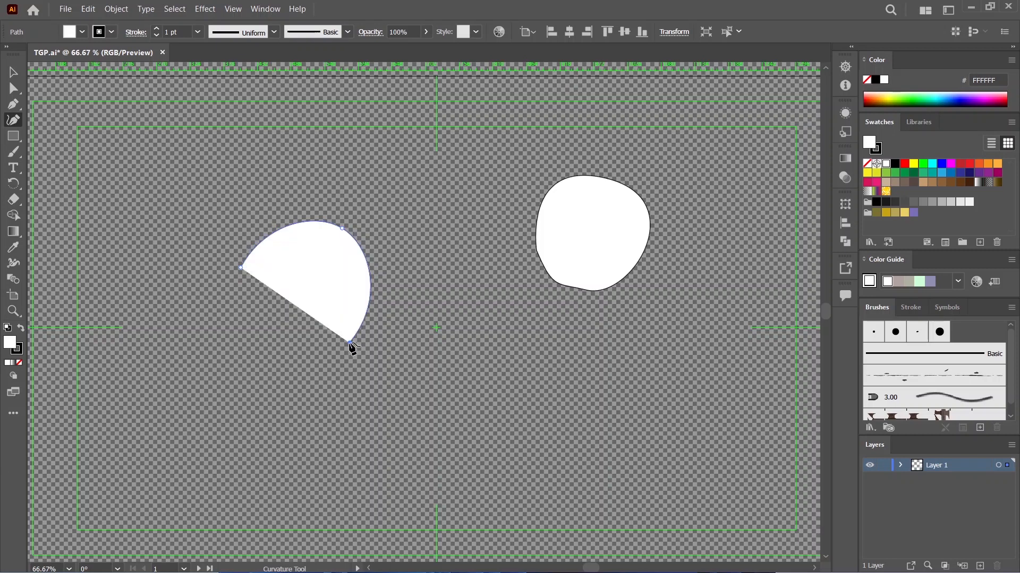
pyautogui.click(250, 333)
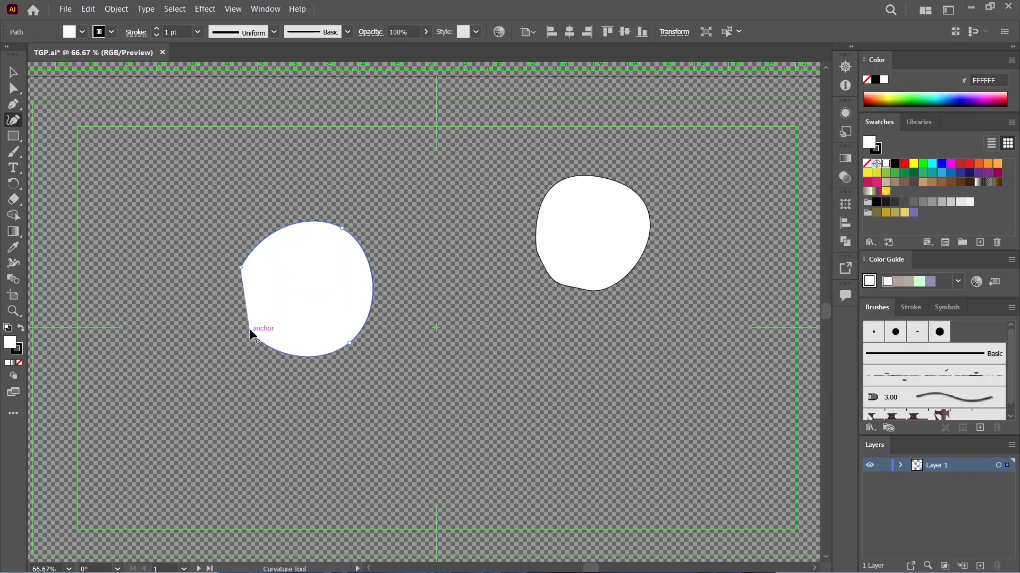
pyautogui.click(241, 268)
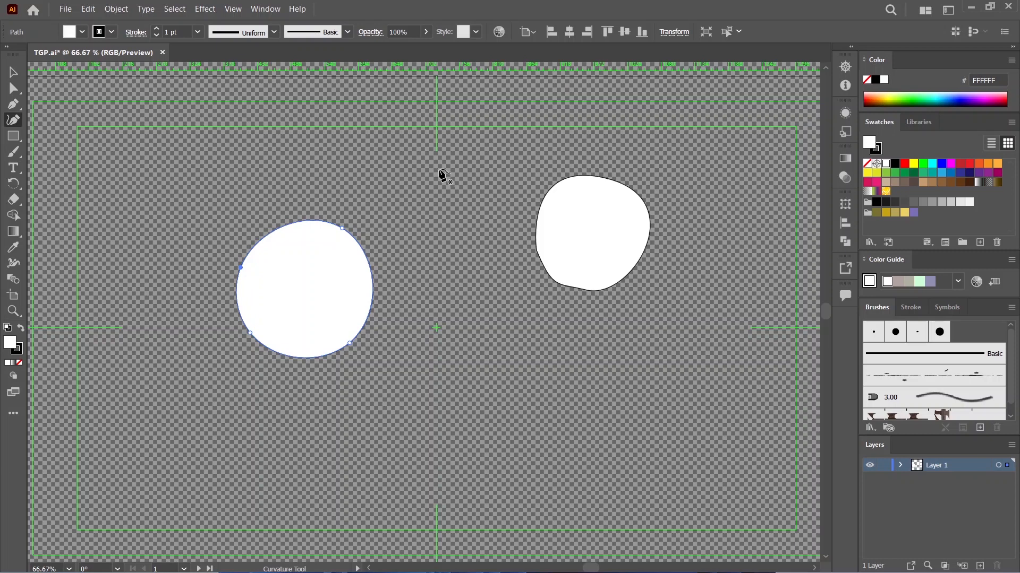
# Step: Scale the circular shape down proportionally and place it near the artboard's upper centre, beside the blob
pyautogui.click(12, 71)
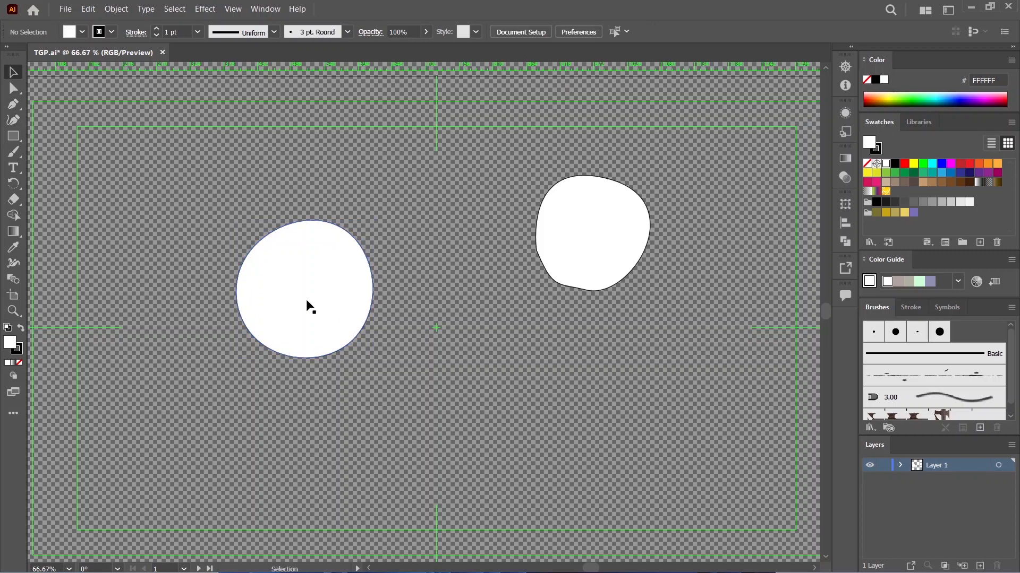
pyautogui.moveTo(308, 303); pyautogui.dragTo(426, 252)
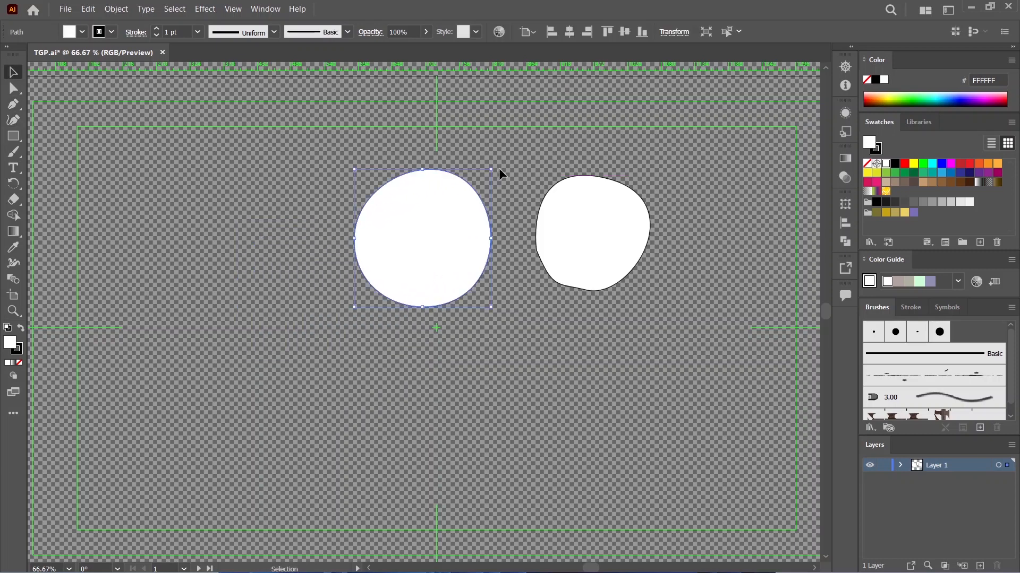
pyautogui.moveTo(490, 170); pyautogui.dragTo(452, 207)
pyautogui.press('shift')
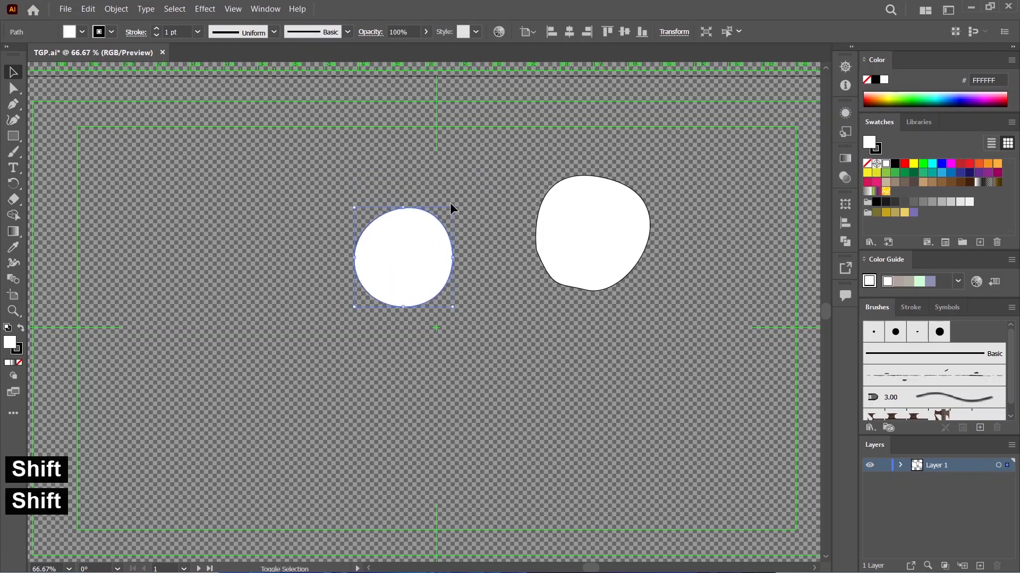
pyautogui.press('shift')
pyautogui.moveTo(415, 273); pyautogui.dragTo(447, 226)
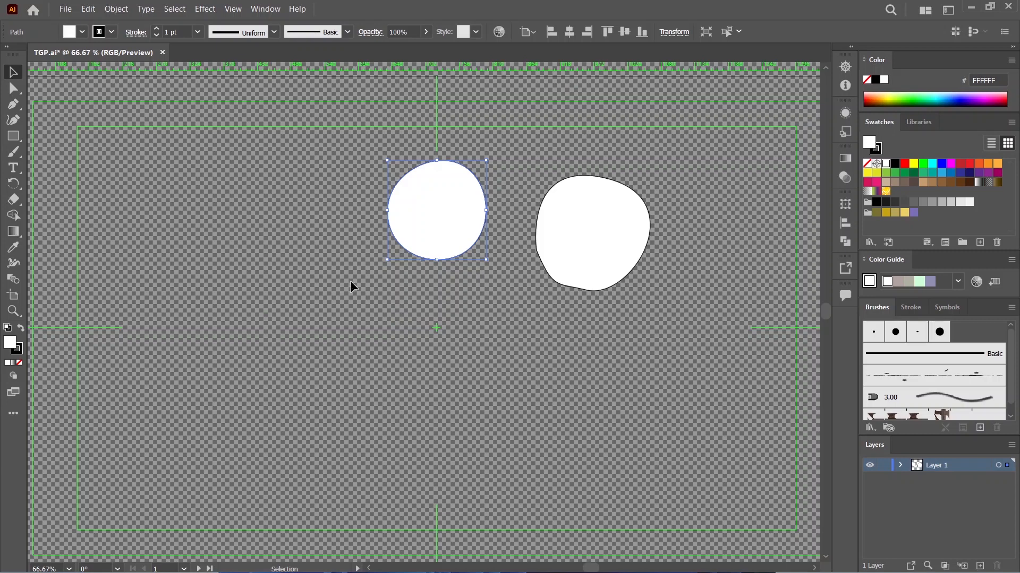
pyautogui.click(325, 226)
# Step: Start a path with the Curvature tool in the artboard's left area, forming a narrow rounded peak from three points
pyautogui.click(12, 120)
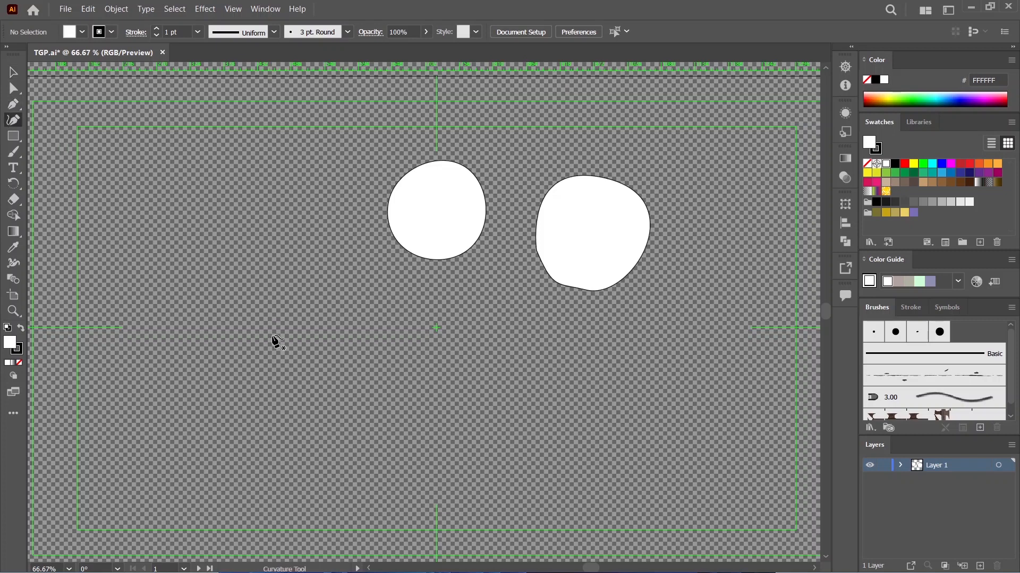
pyautogui.click(219, 335)
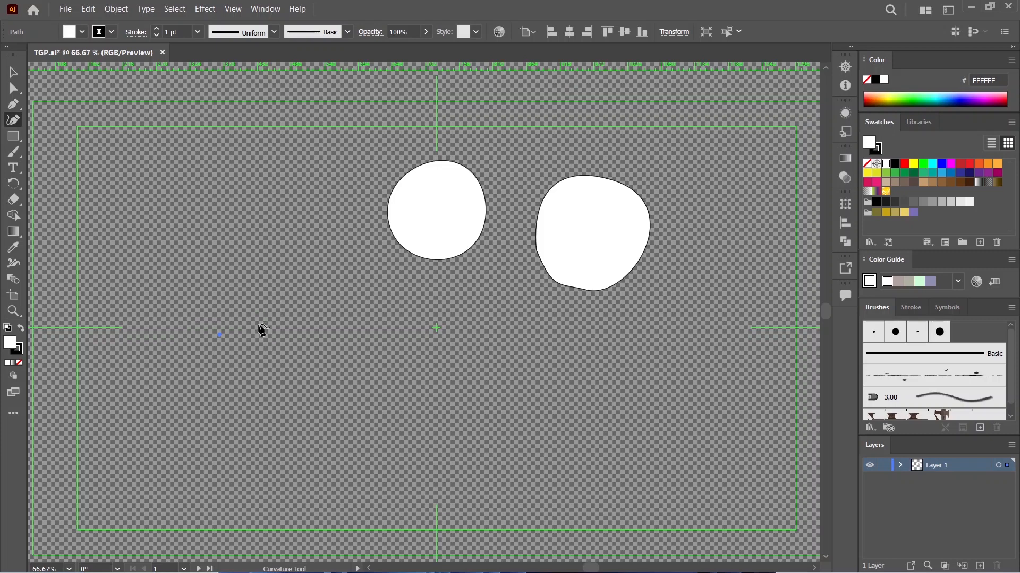
pyautogui.click(235, 268)
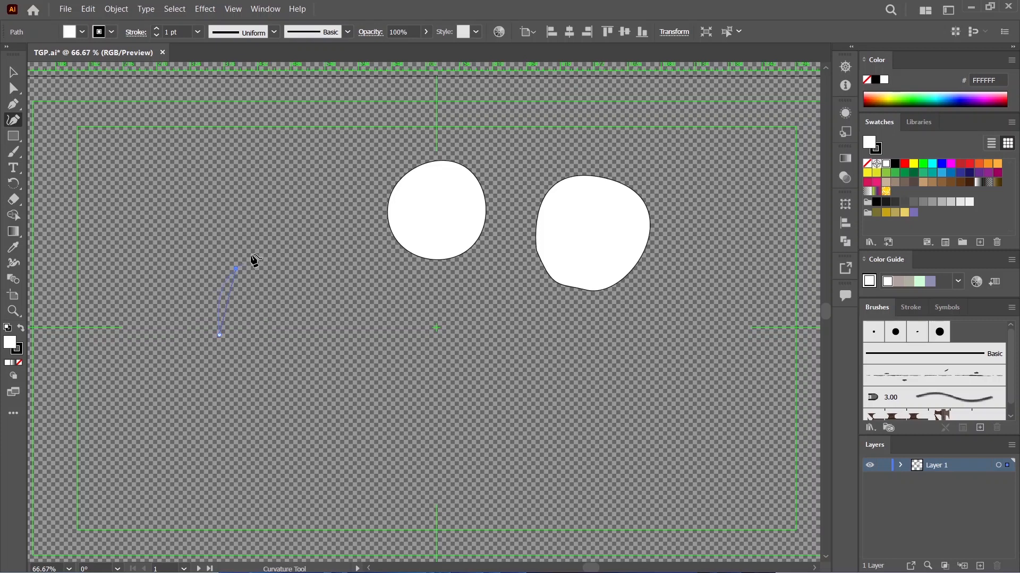
pyautogui.click(252, 335)
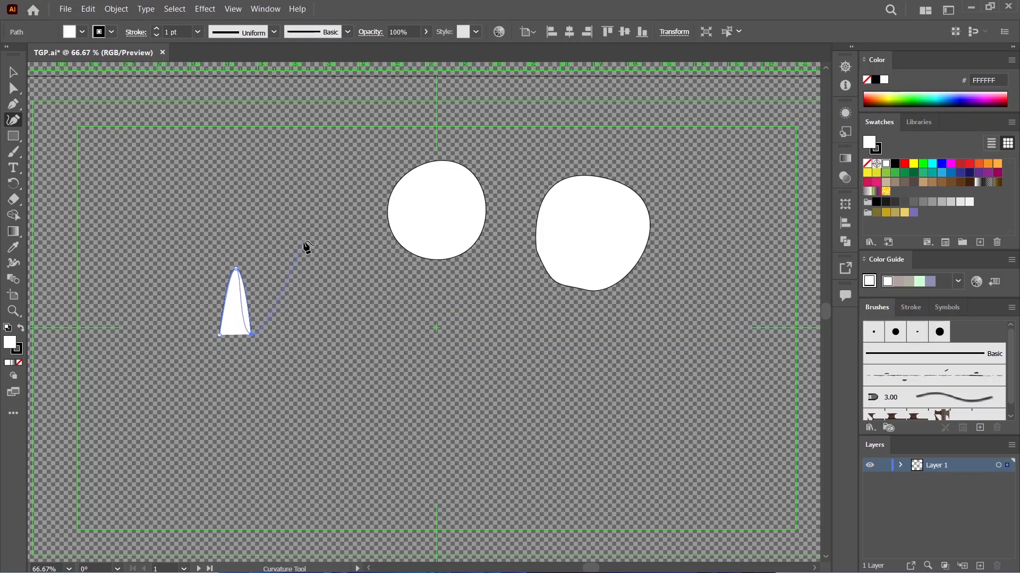
pyautogui.click(302, 260)
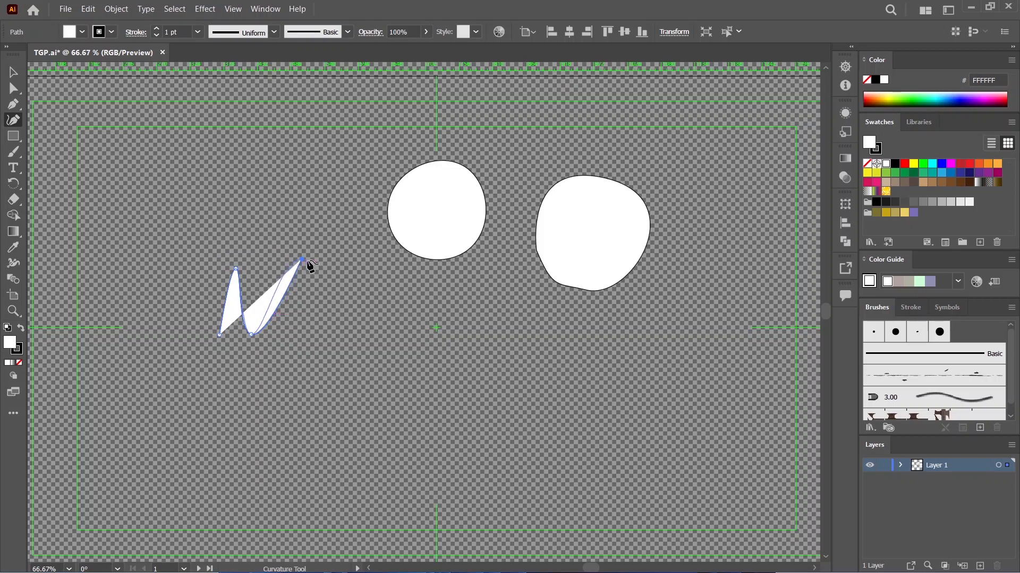
pyautogui.click(252, 335)
pyautogui.hotkey('ctrl', 'z')
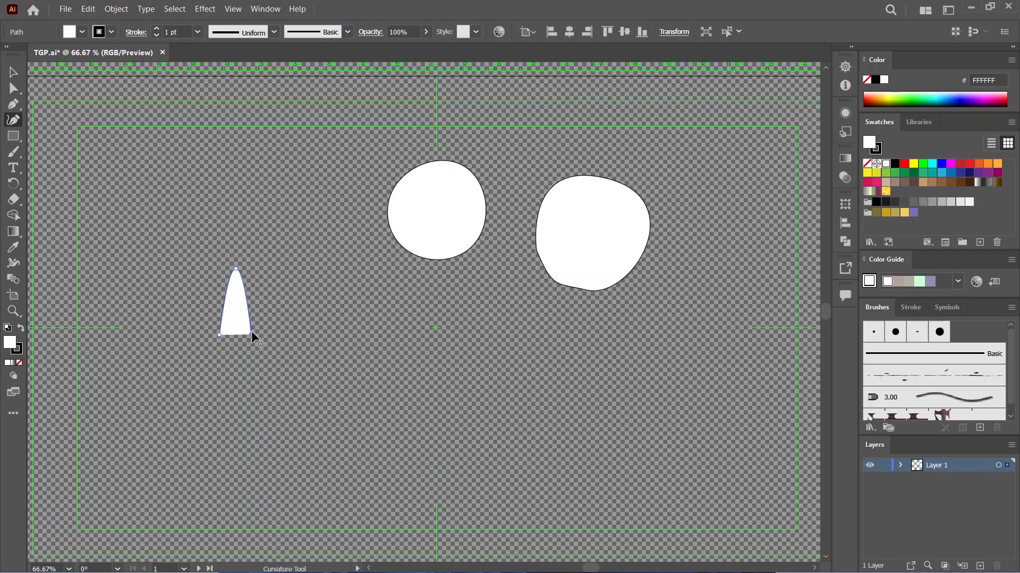
# Step: Turn the first peak's end point into a corner point and add a second curved peak beside it
pyautogui.press('alt')
pyautogui.press('alt')
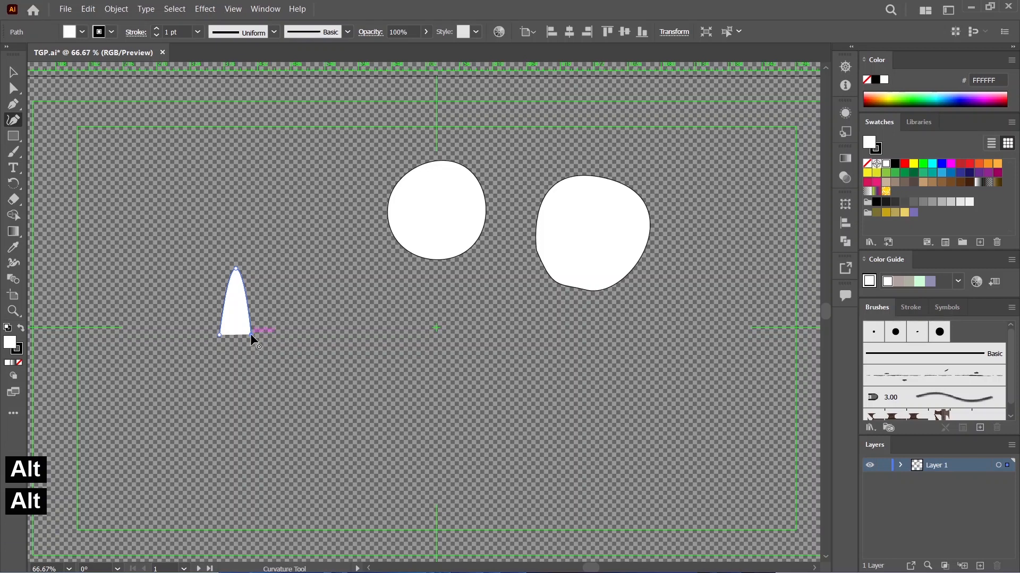
pyautogui.keyDown('alt'); pyautogui.click(250, 334); pyautogui.keyUp('alt')
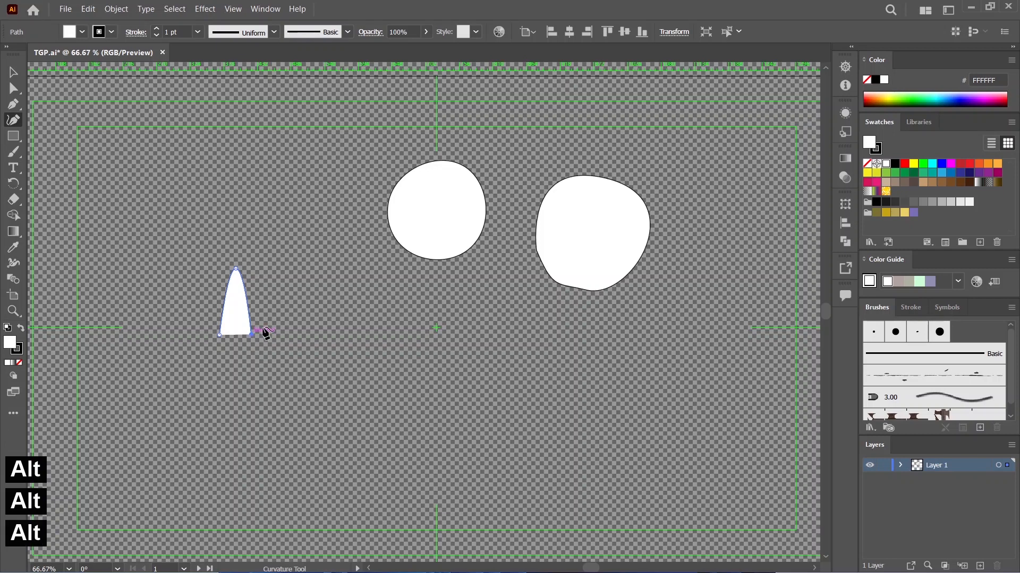
pyautogui.click(289, 268)
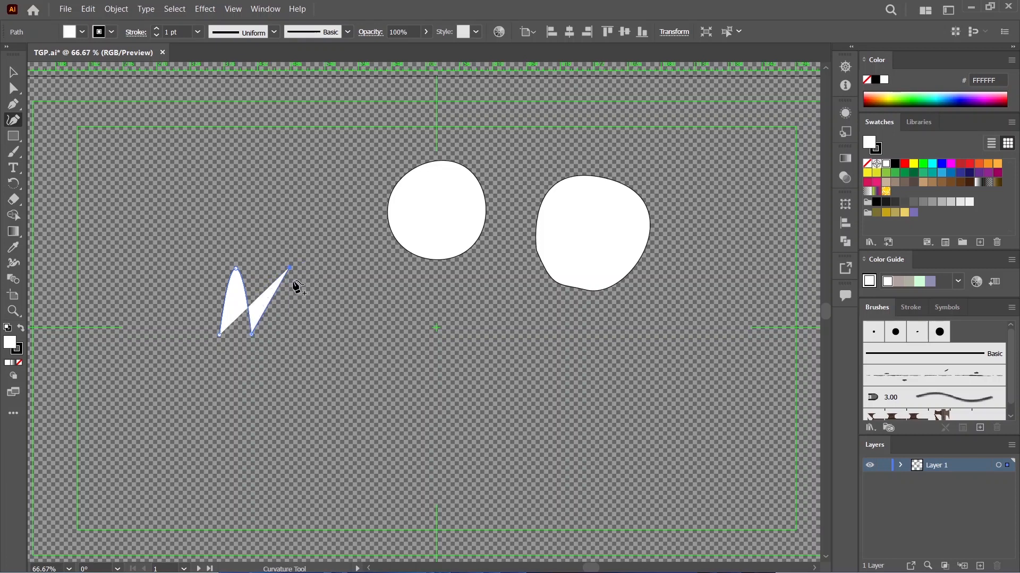
pyautogui.click(294, 334)
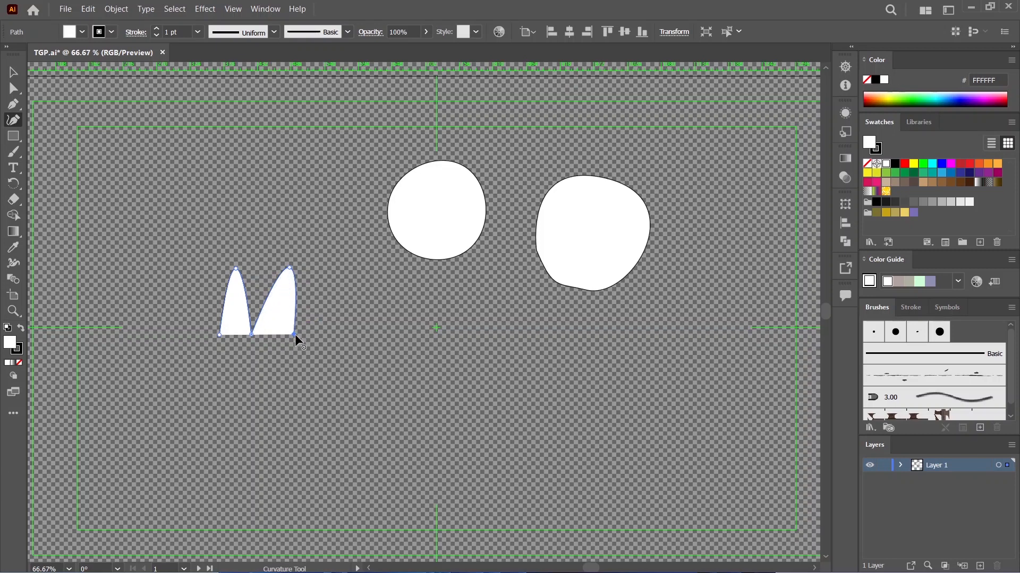
# Step: Turn the second peak's end point into a corner point and add a third curved peak beside it
pyautogui.press('alt')
pyautogui.press('alt')
pyautogui.press('alt')
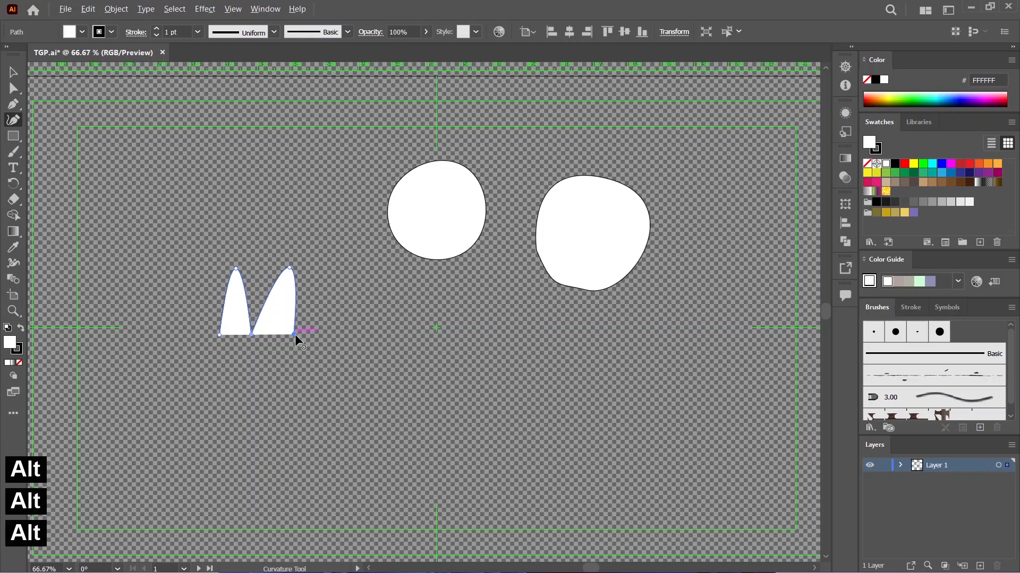
pyautogui.press('alt')
pyautogui.click(331, 269)
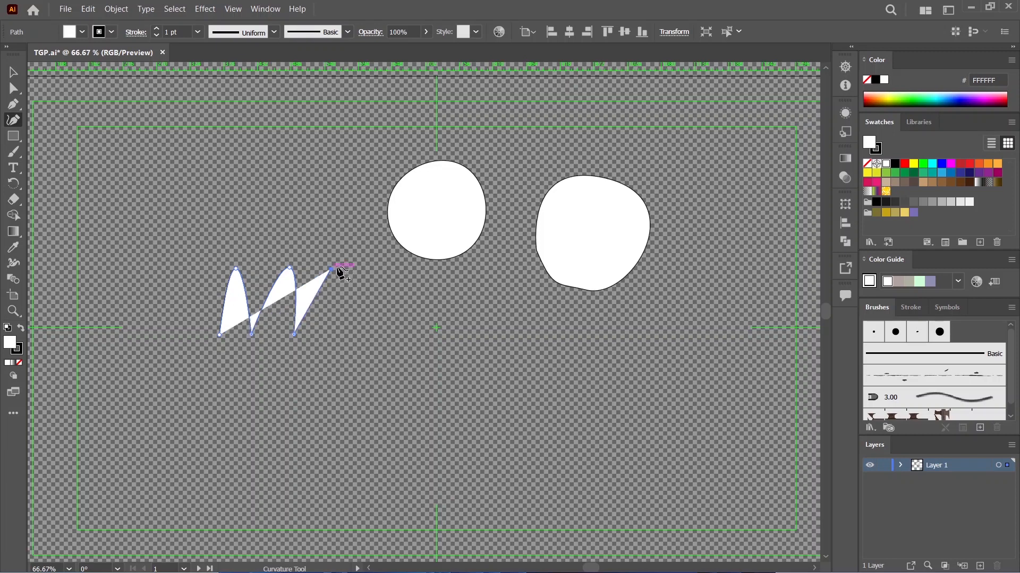
pyautogui.click(340, 337)
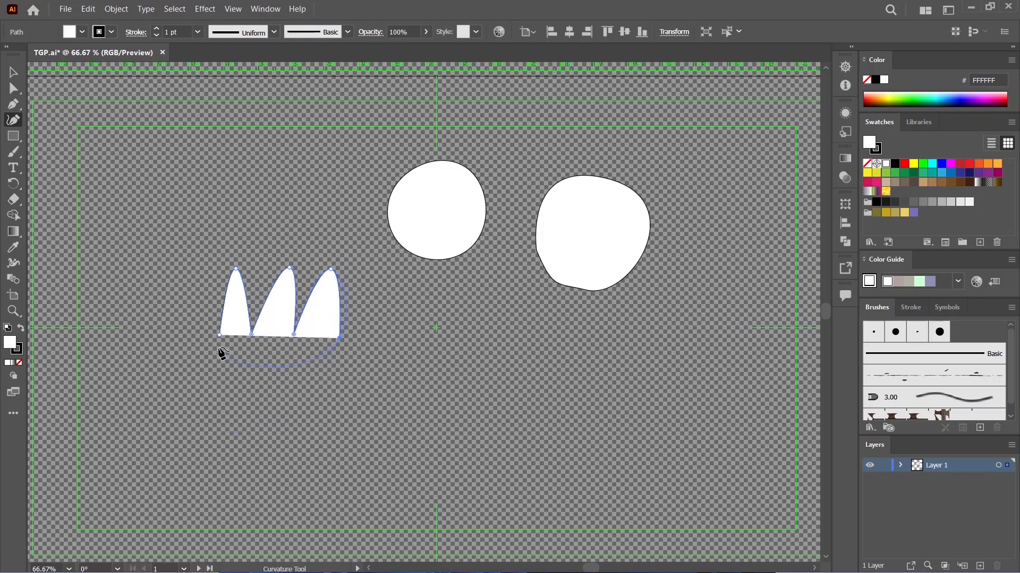
# Step: Add a bottom point and a lower-left point beneath the three peaks, closing the path at its starting point
pyautogui.click(285, 462)
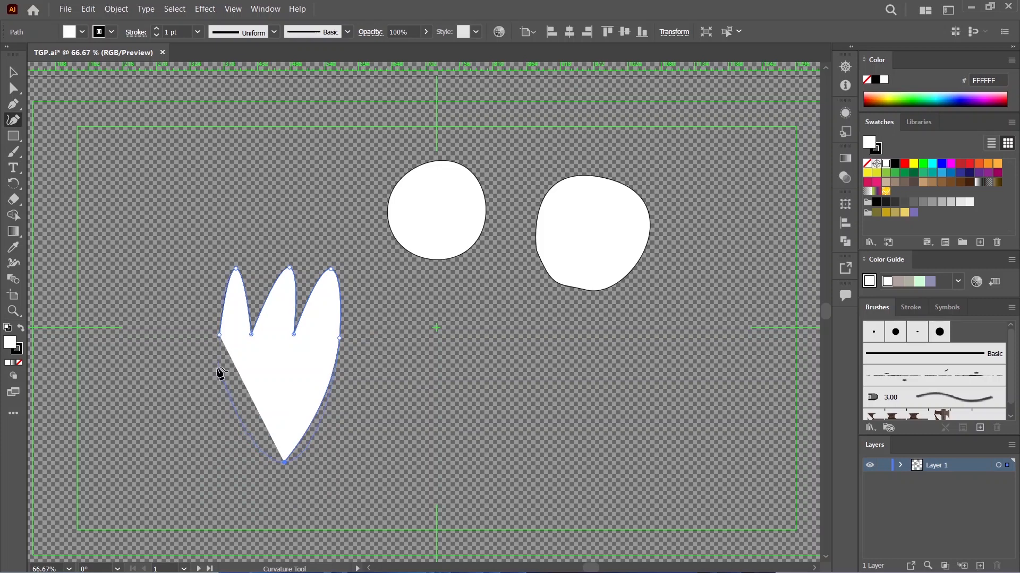
pyautogui.click(216, 401)
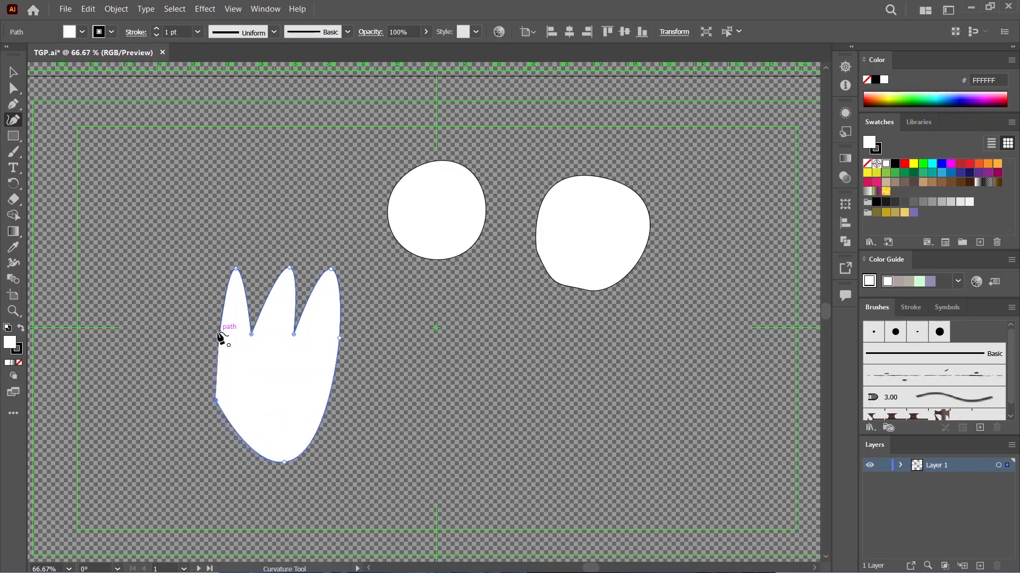
pyautogui.click(219, 335)
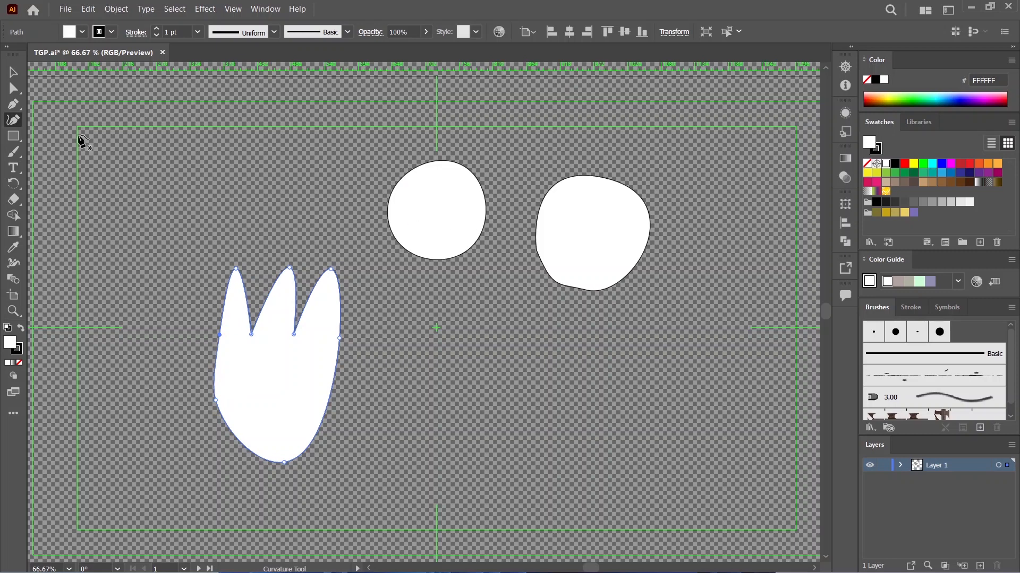
# Step: Deselect the finished three-peaked shape, reselect it as a whole and activate the Curvature tool for editing its points
pyautogui.click(14, 88)
pyautogui.click(375, 243)
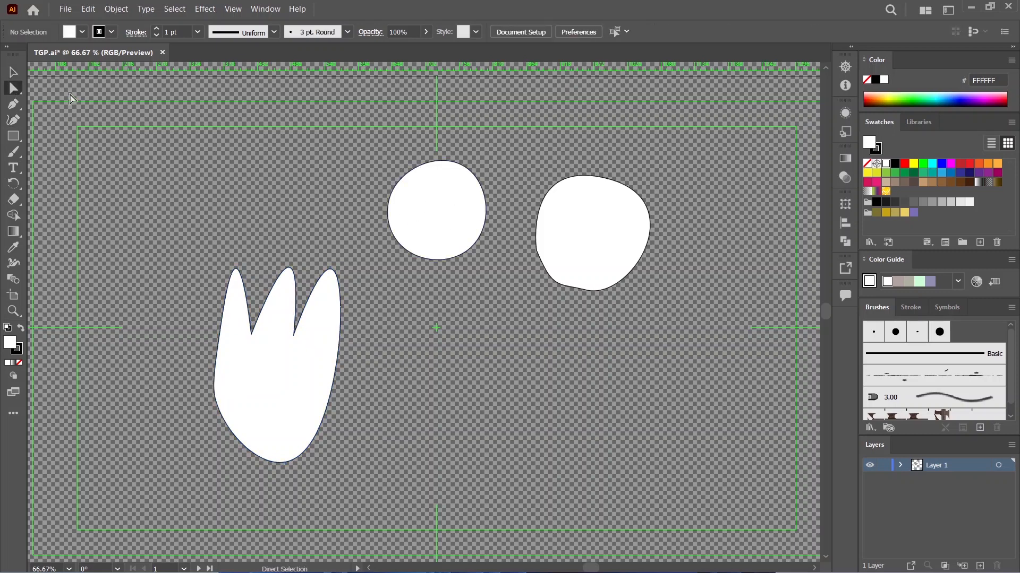
pyautogui.click(13, 120)
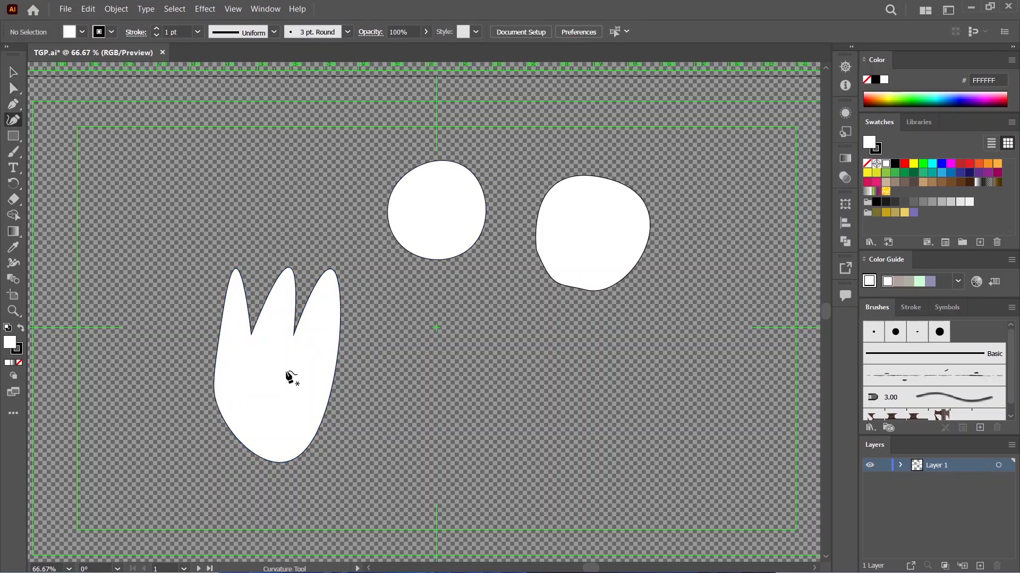
pyautogui.click(13, 72)
pyautogui.click(296, 436)
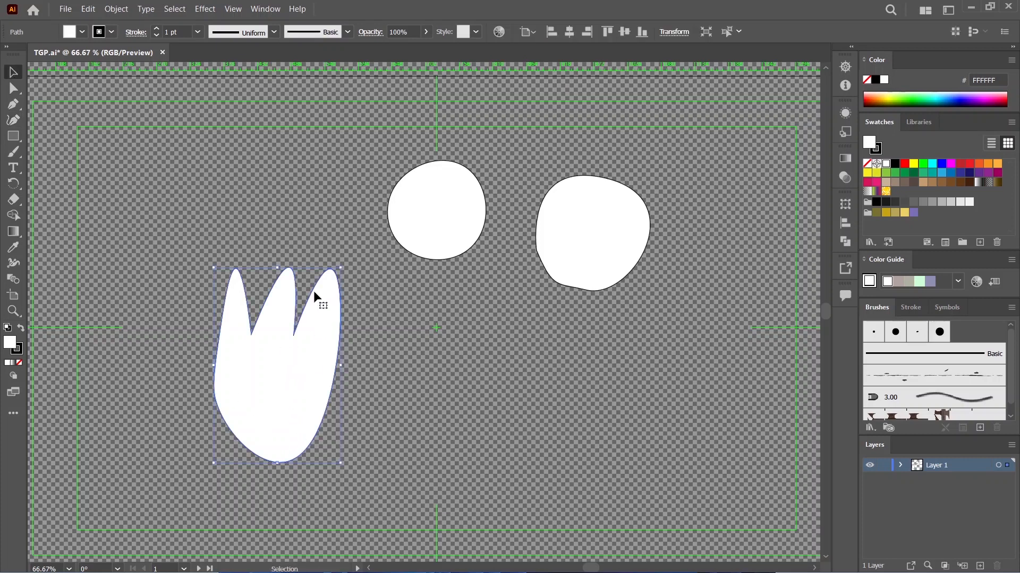
pyautogui.click(15, 117)
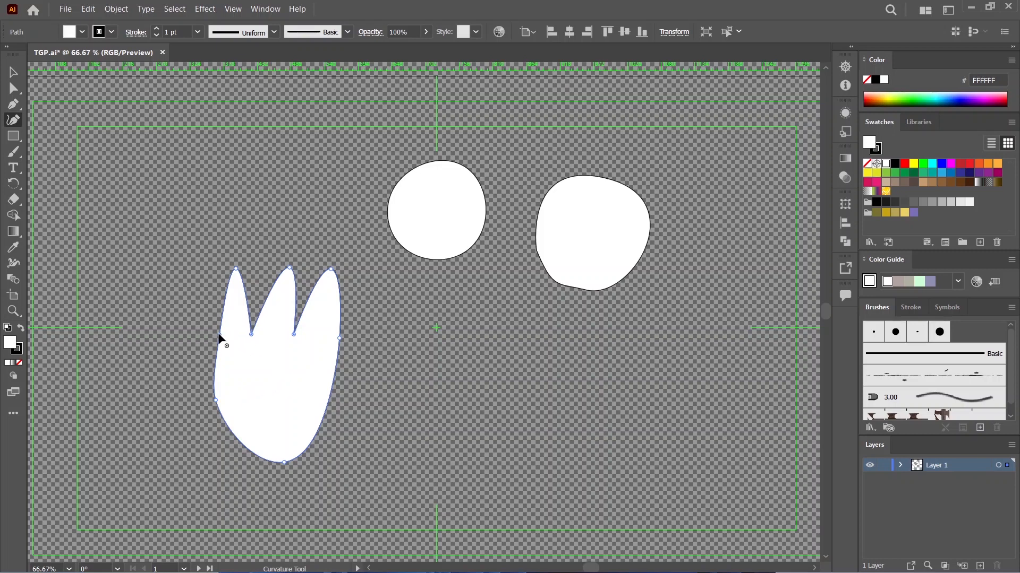
# Step: Widen the three-peaked shape's left side by moving its upper-left point outward and its lower-left point down and outward
pyautogui.moveTo(218, 334); pyautogui.dragTo(210, 333)
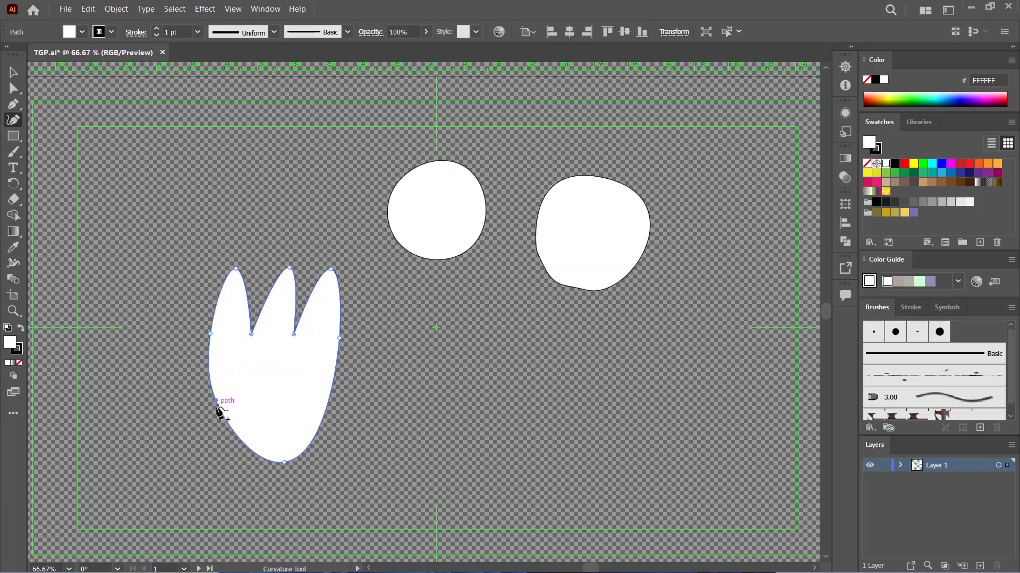
pyautogui.click(215, 401)
pyautogui.moveTo(215, 400); pyautogui.dragTo(211, 420)
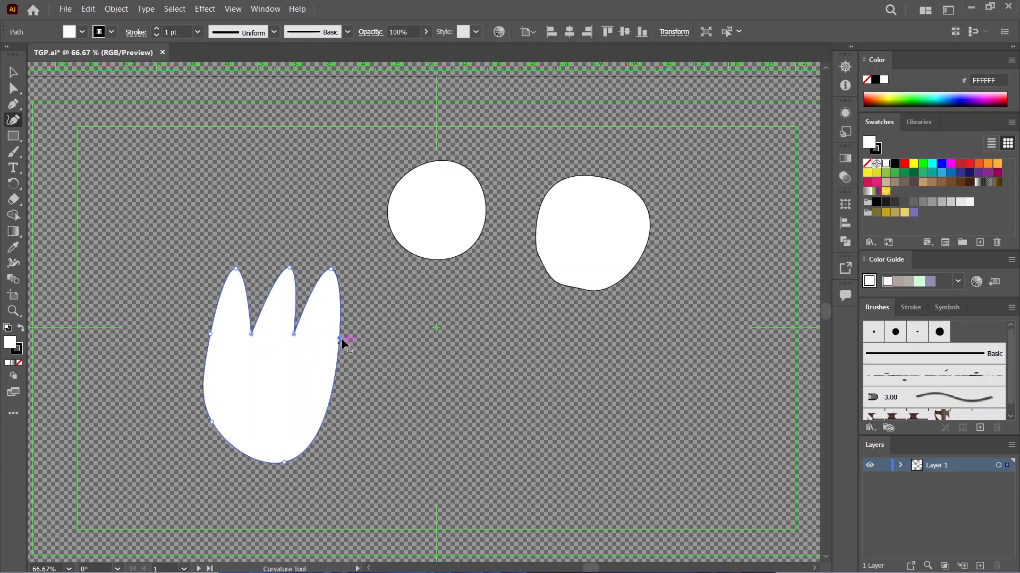
# Step: Lower the shape's right-side point and slightly lower both corner points between the peaks
pyautogui.moveTo(341, 337); pyautogui.dragTo(338, 358)
pyautogui.moveTo(294, 334); pyautogui.dragTo(292, 344)
pyautogui.moveTo(252, 339); pyautogui.dragTo(253, 345)
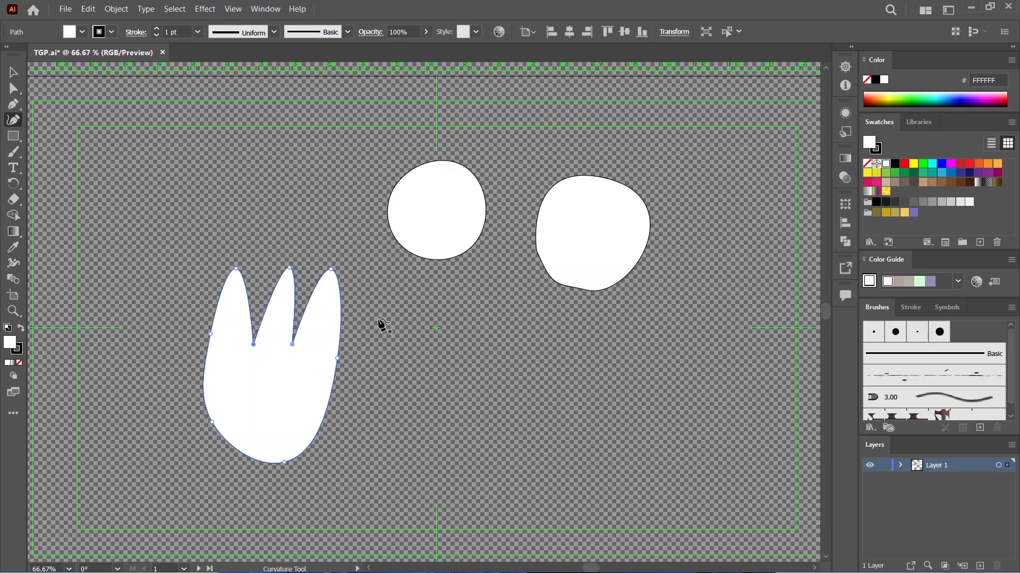
# Step: Add a point on the shape's lower-right curve and another on its lower-left curve, adjusting each slightly
pyautogui.click(320, 429)
pyautogui.moveTo(318, 428)
pyautogui.mouseDown()
pyautogui.moveTo(325, 447)
pyautogui.moveTo(322, 429)
pyautogui.mouseUp()
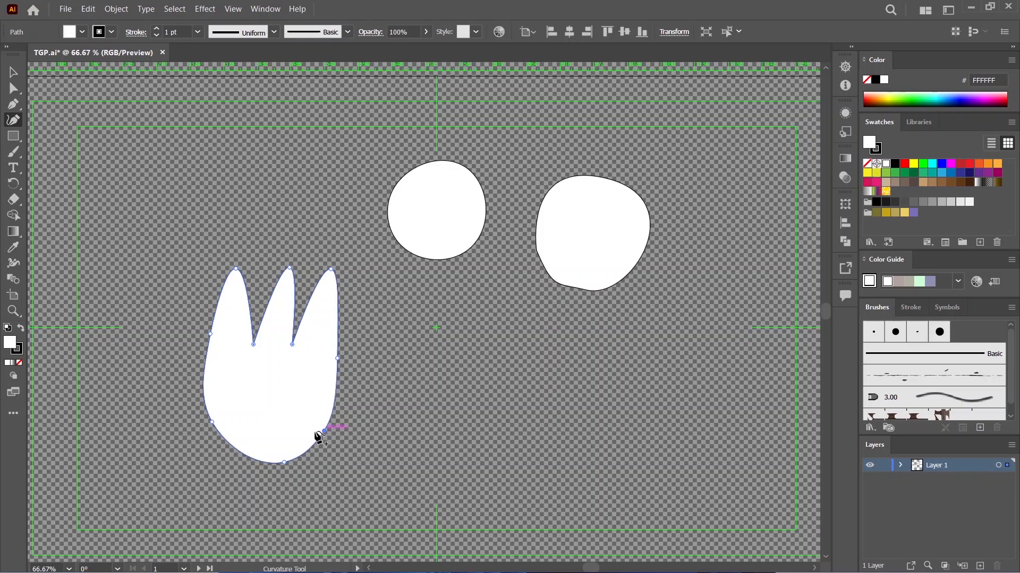
pyautogui.click(241, 452)
pyautogui.moveTo(239, 455)
pyautogui.mouseDown()
pyautogui.moveTo(230, 464)
pyautogui.moveTo(238, 447)
pyautogui.mouseUp()
# Step: Undo the last point adjustment and delete the added points on the shape's lower-left and lower-right curves
pyautogui.hotkey('ctrl', 'z')
pyautogui.press('Delete')
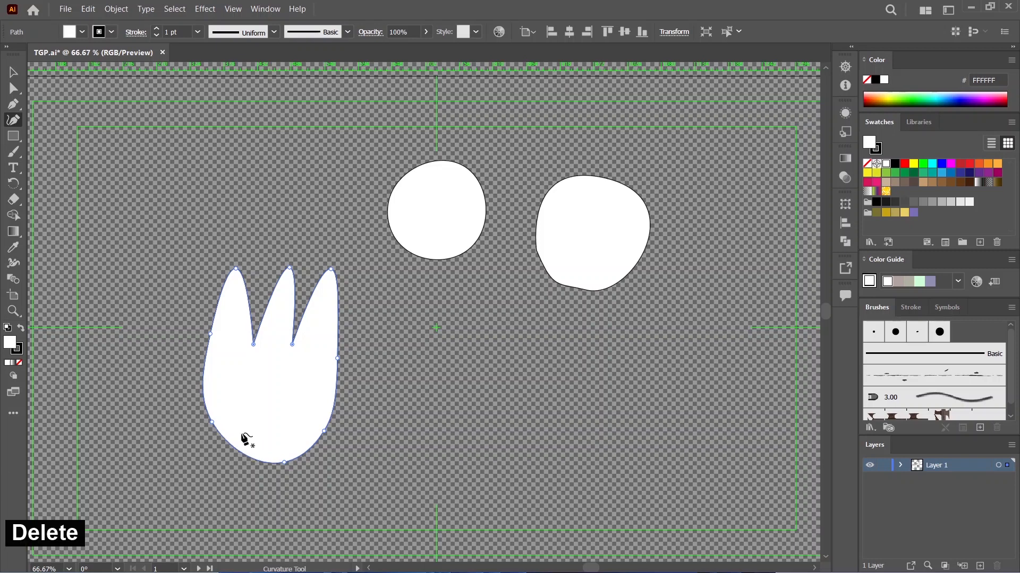
pyautogui.click(324, 431)
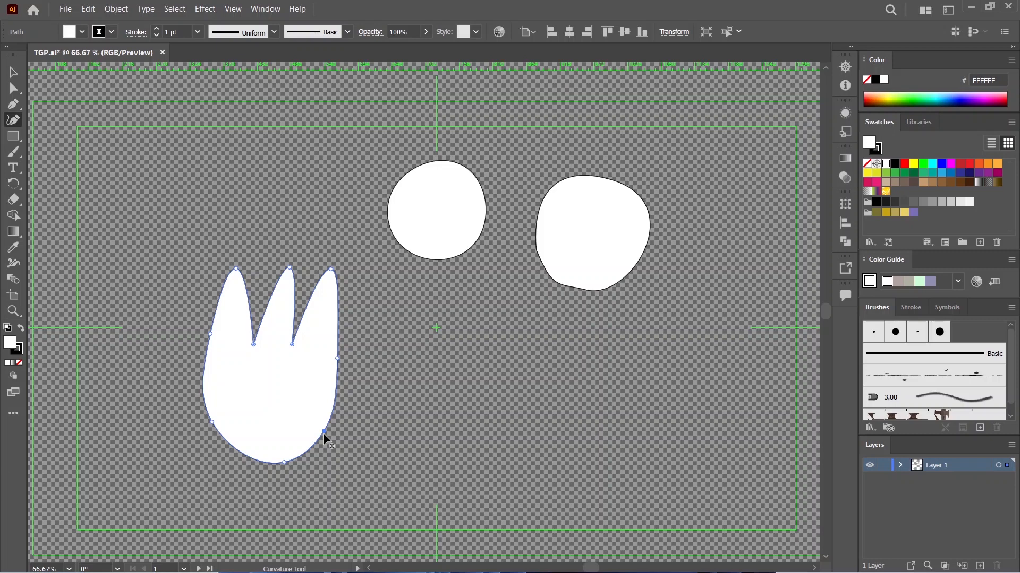
pyautogui.press('Delete')
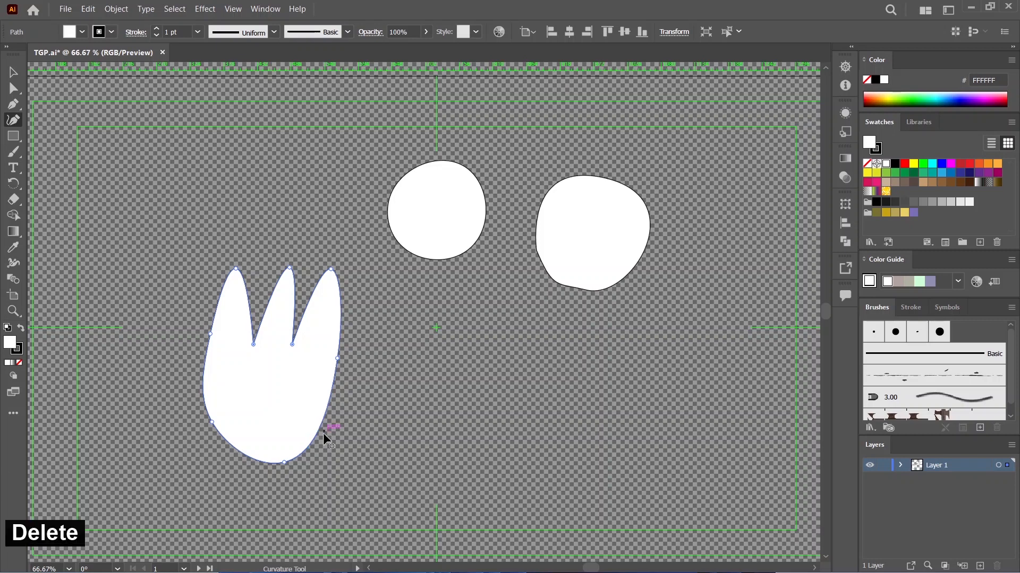